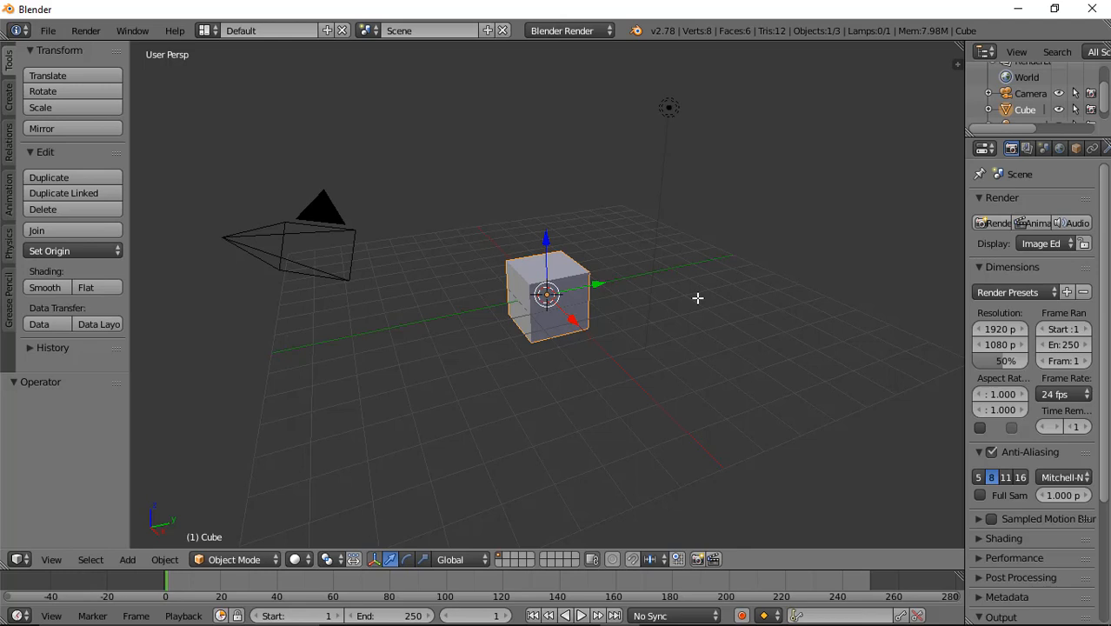
In Edit Mode with face selection, subdivide the cube's front face three times with one cut each.
{"action": "middle_click_drag", "start_coordinate": [688, 308], "coordinate": [622, 305]}
{"action": "scroll", "coordinate": [622, 309], "scroll_direction": "up", "scroll_amount": 5}
{"action": "scroll", "coordinate": [628, 302], "scroll_direction": "up", "scroll_amount": 2}
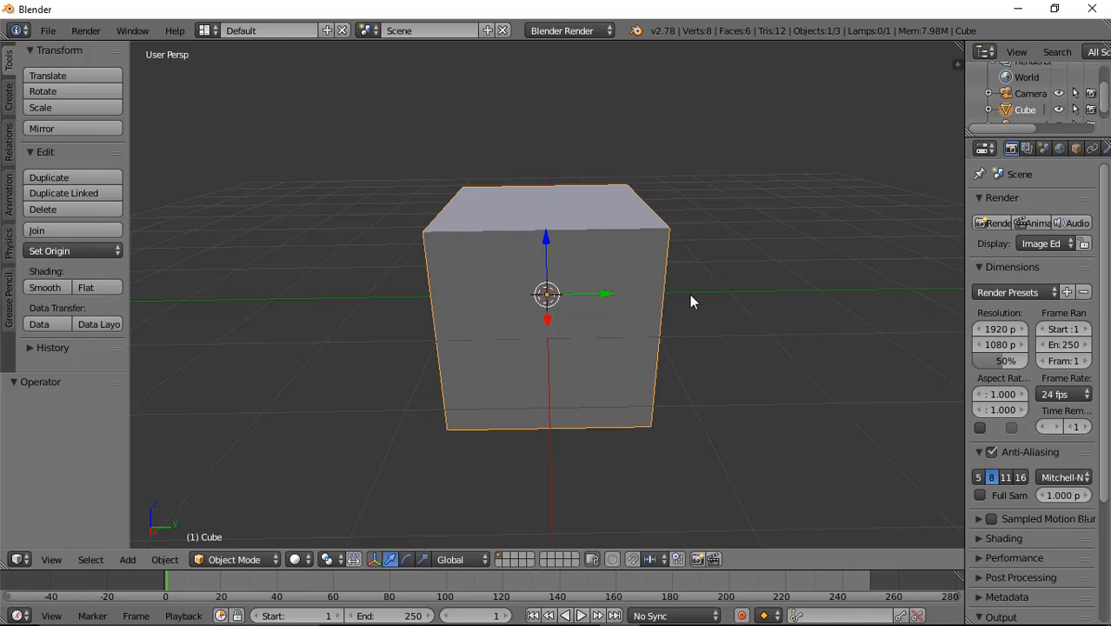
{"action": "key", "text": "Tab"}
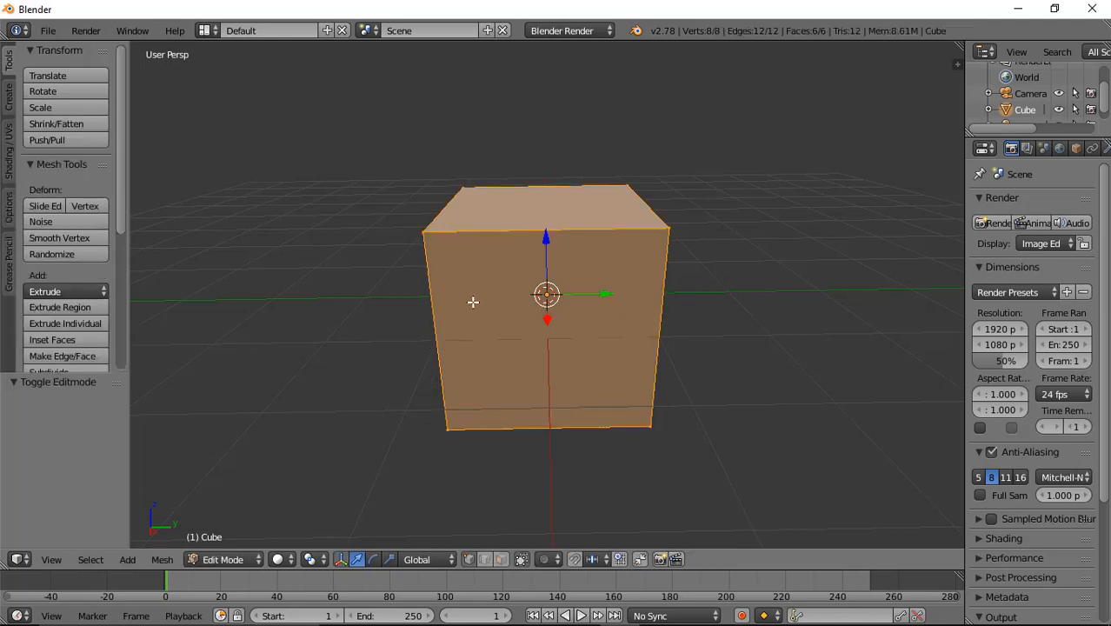
{"action": "left_click", "coordinate": [501, 559]}
{"action": "right_click", "coordinate": [484, 371]}
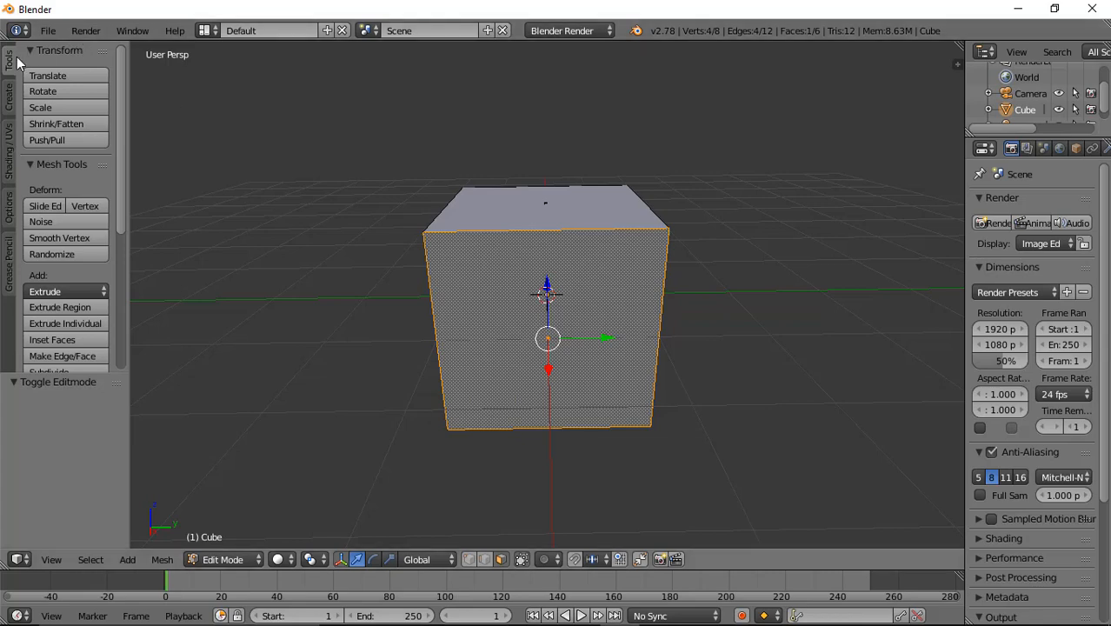
{"action": "scroll", "coordinate": [122, 124], "scroll_direction": "down", "scroll_amount": 3}
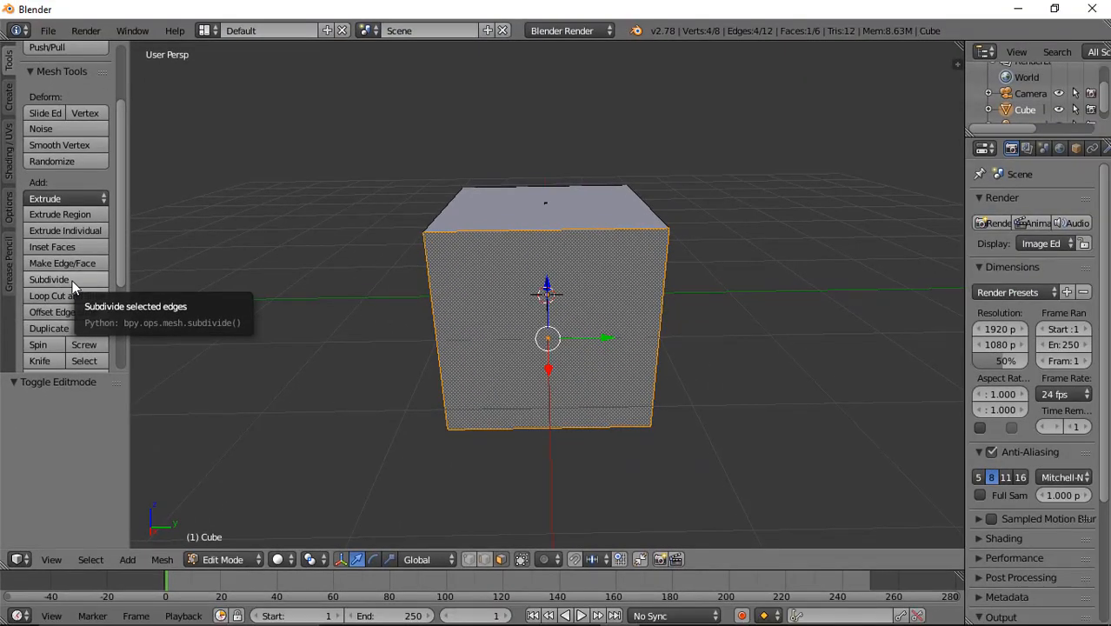
{"action": "left_click", "coordinate": [72, 281]}
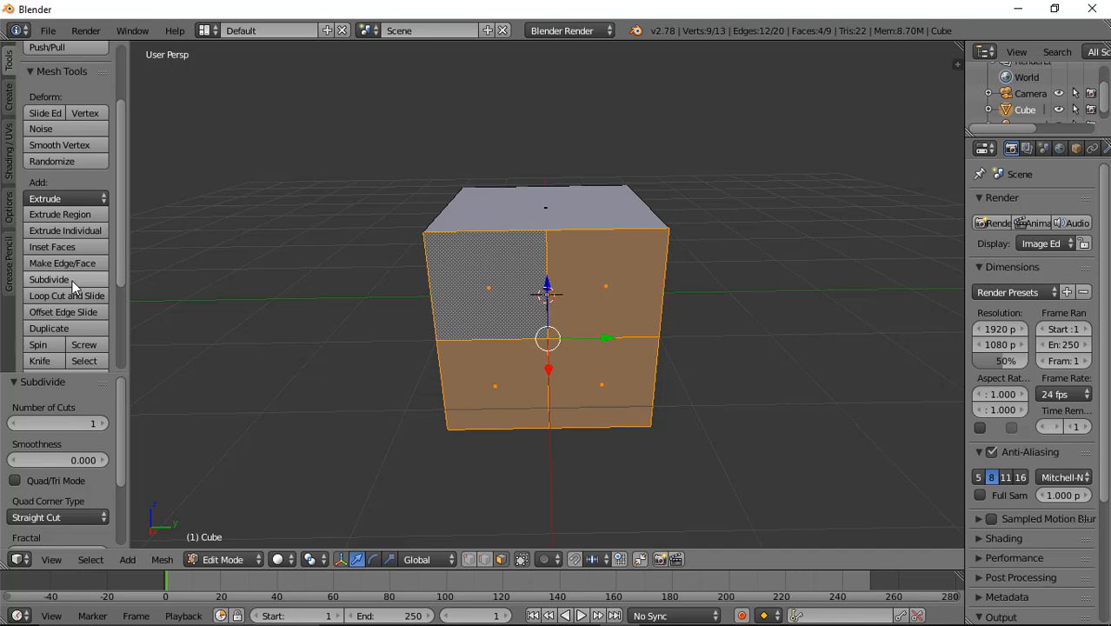
{"action": "left_click", "coordinate": [73, 280]}
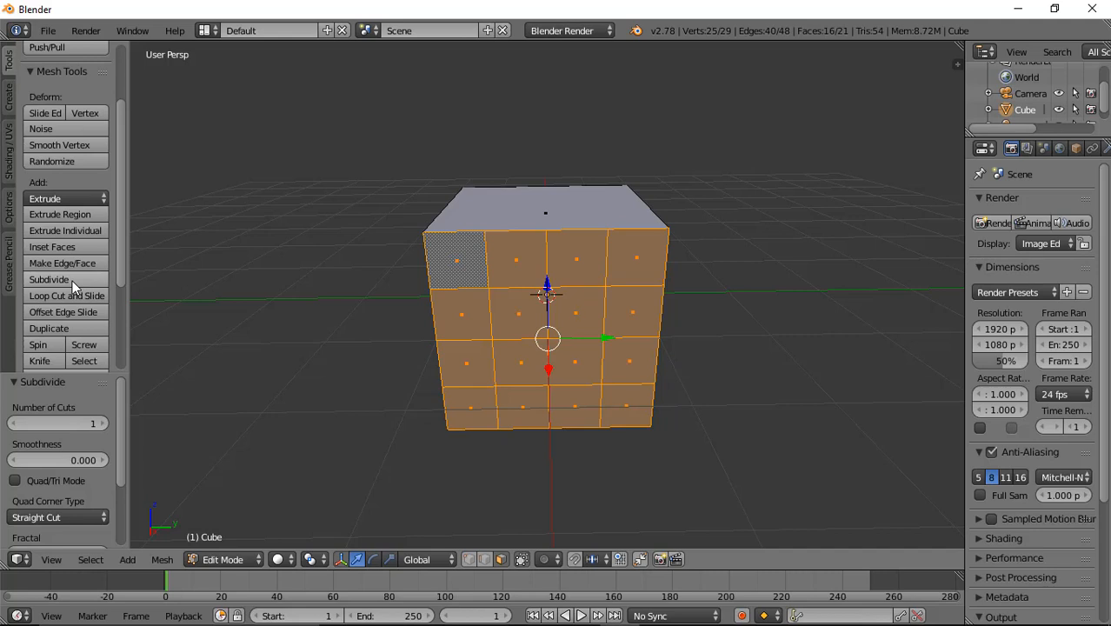
{"action": "left_click", "coordinate": [73, 280]}
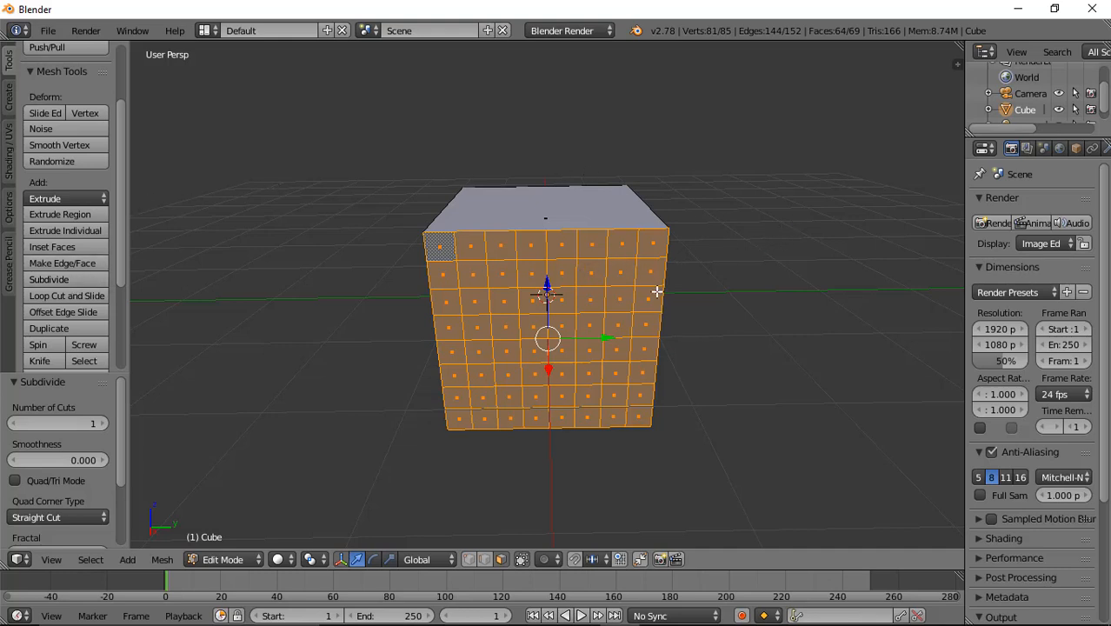
With edge selection, subdivide the upper edge of an undivided side face once.
{"action": "middle_click_drag", "start_coordinate": [699, 274], "coordinate": [522, 270]}
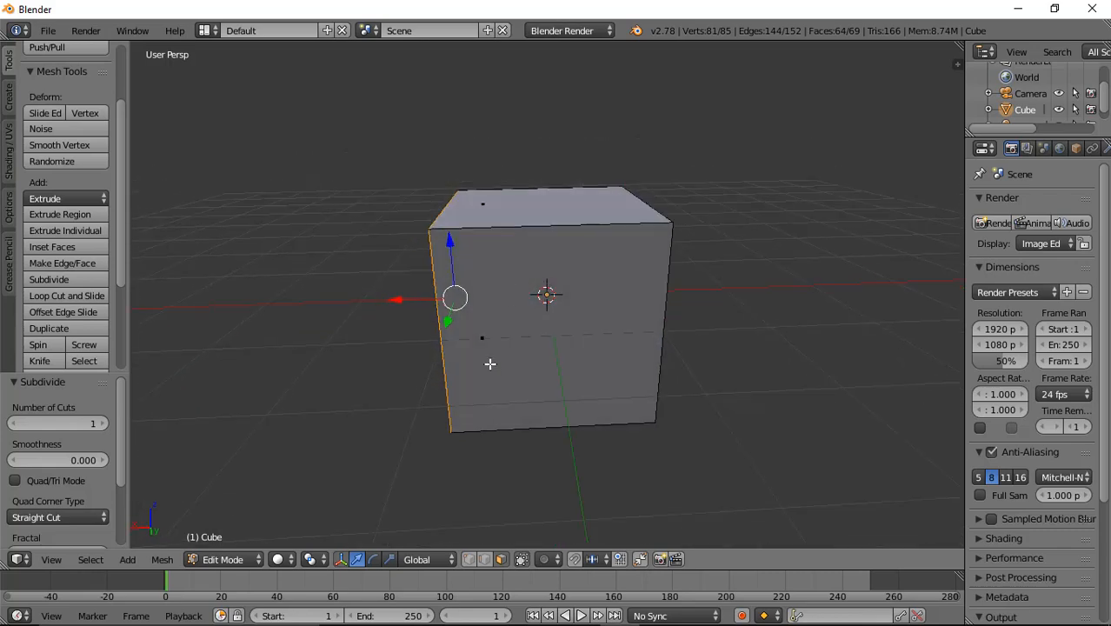
{"action": "left_click", "coordinate": [487, 561]}
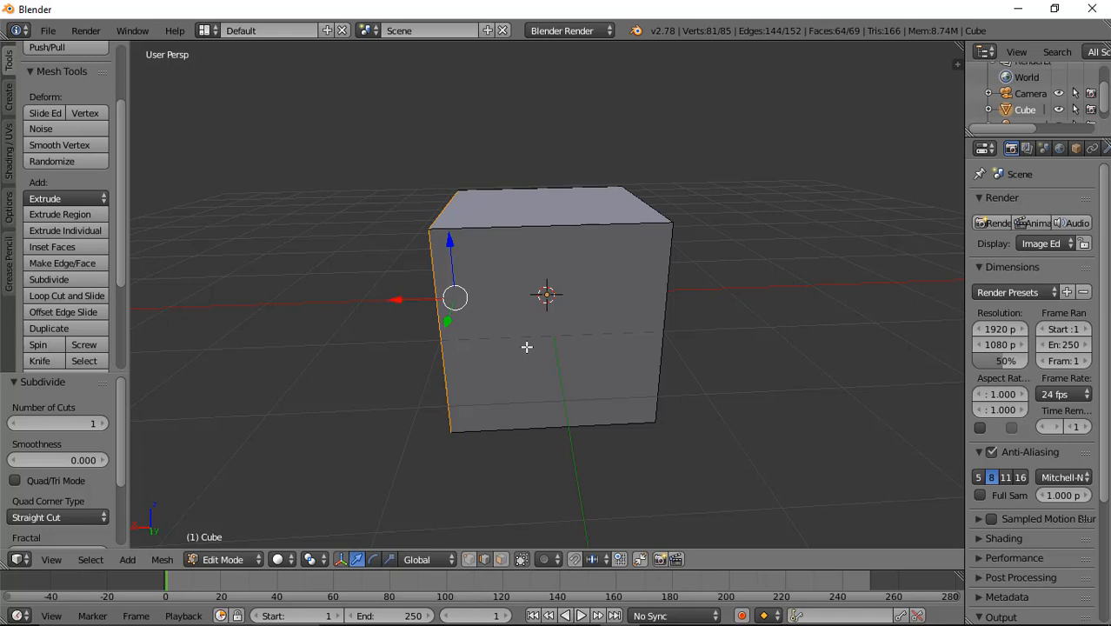
{"action": "right_click", "coordinate": [530, 229]}
{"action": "scroll", "coordinate": [517, 241], "scroll_direction": "up", "scroll_amount": 1}
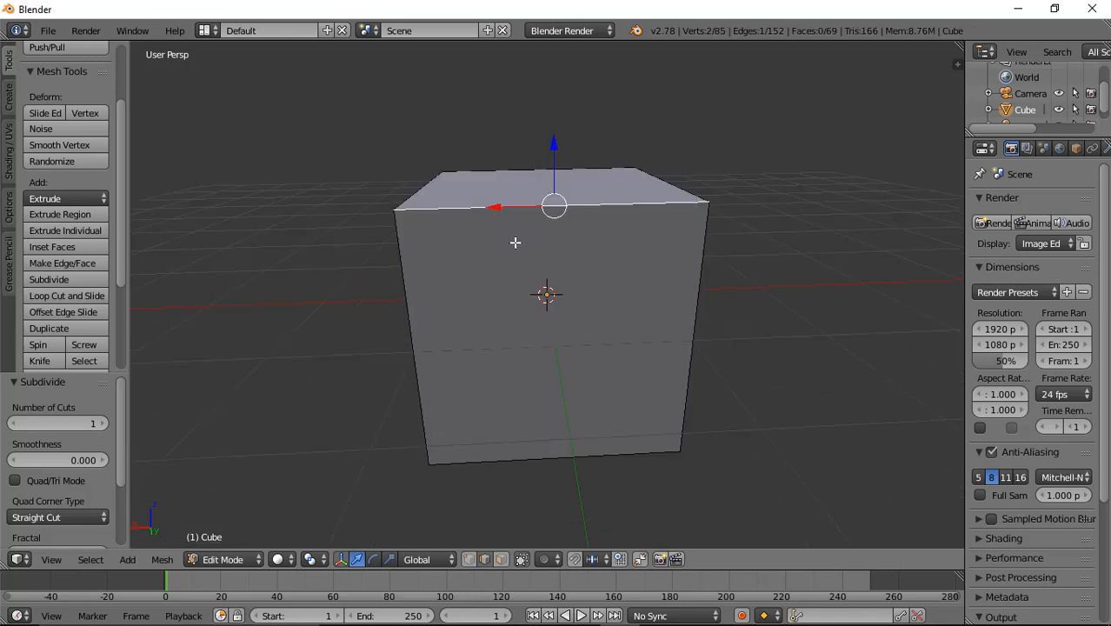
{"action": "left_click", "coordinate": [59, 279]}
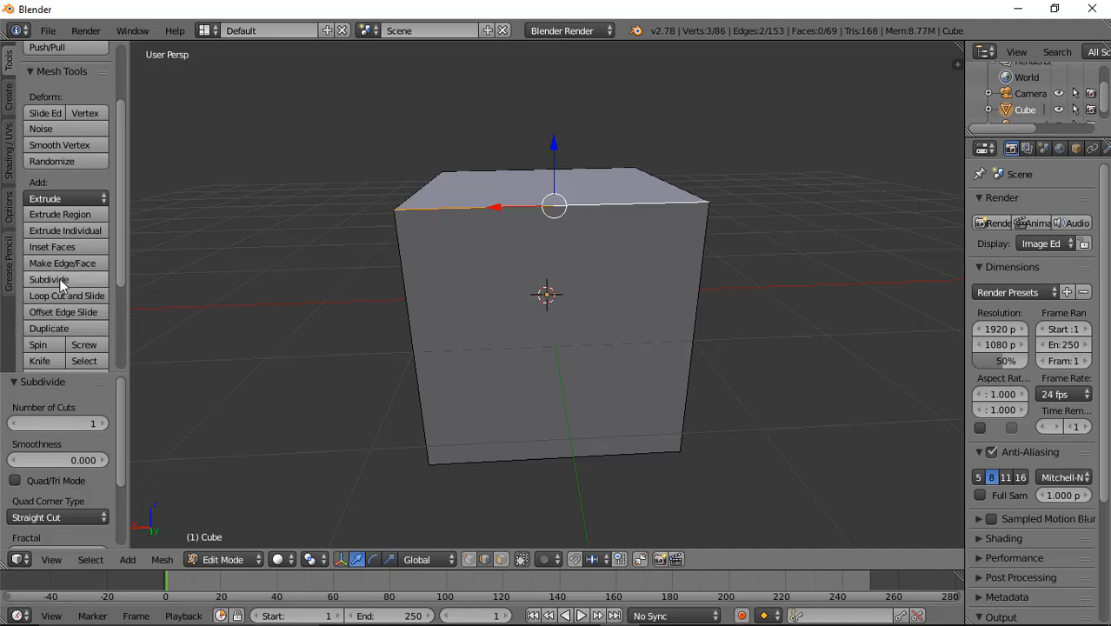
Subdivide the right half of the split upper edge once more.
{"action": "right_click", "coordinate": [597, 206]}
{"action": "right_click", "coordinate": [490, 207]}
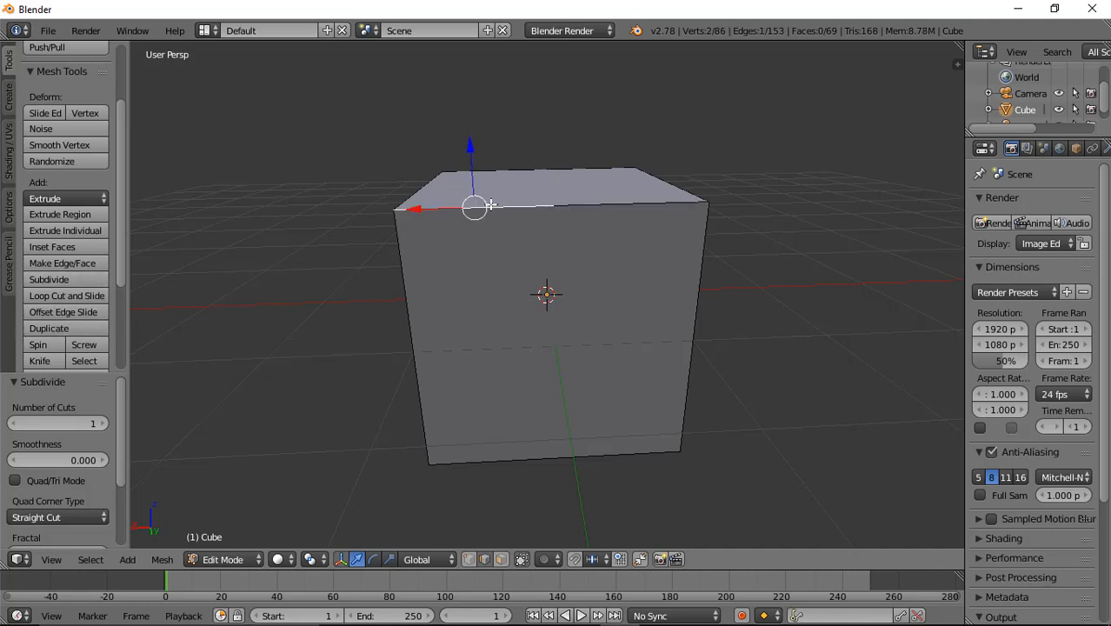
{"action": "right_click", "coordinate": [608, 206]}
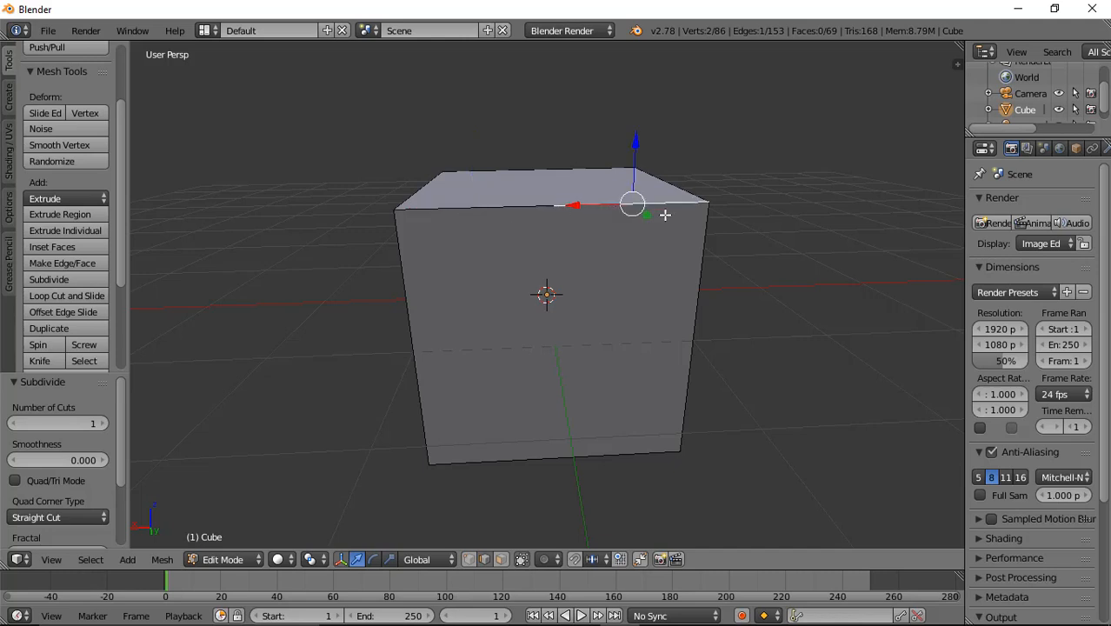
{"action": "left_click", "coordinate": [83, 273]}
Select the individual segments of the split upper edge one after another to examine where it was divided.
{"action": "right_click", "coordinate": [673, 202]}
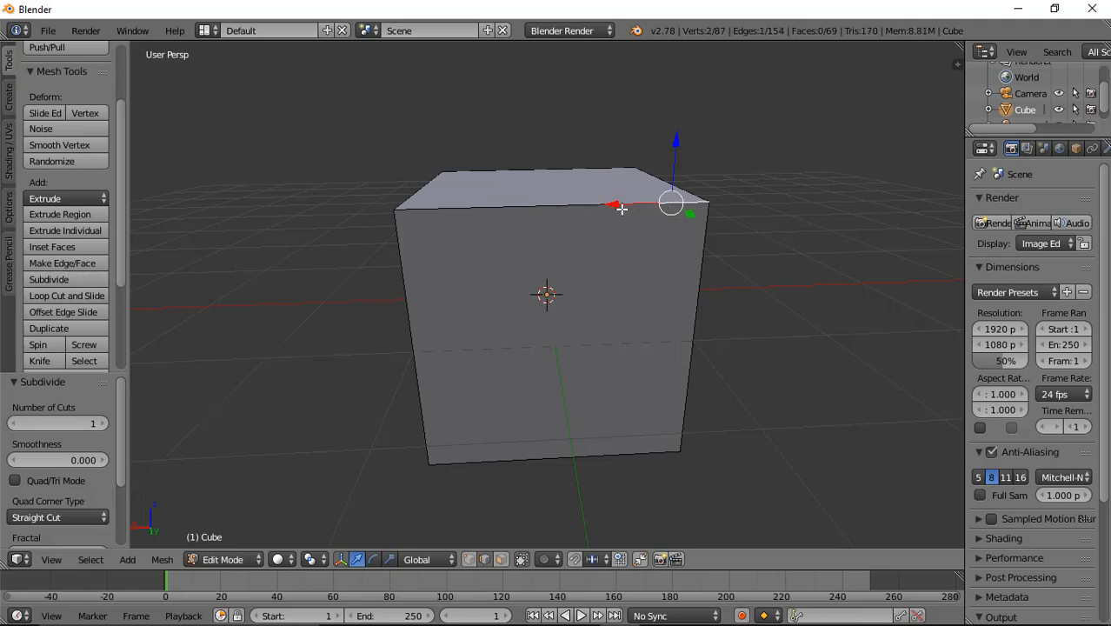
{"action": "right_click", "coordinate": [592, 205]}
{"action": "right_click", "coordinate": [659, 203]}
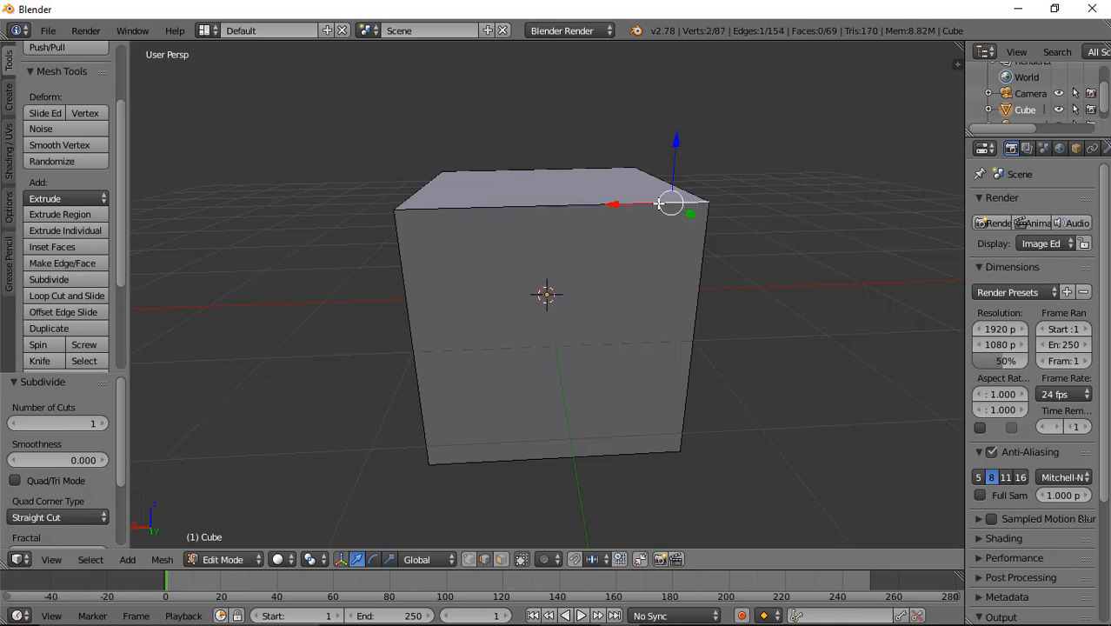
{"action": "right_click", "coordinate": [593, 206]}
{"action": "scroll", "coordinate": [655, 210], "scroll_direction": "up", "scroll_amount": 3}
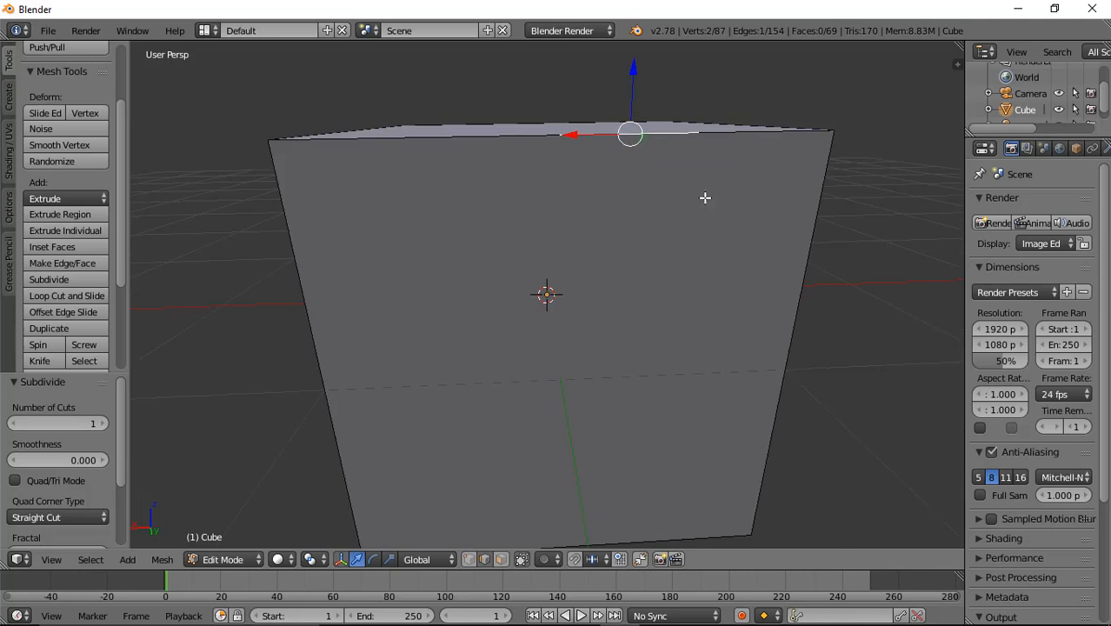
{"action": "middle_click_drag", "start_coordinate": [688, 210], "coordinate": [686, 251]}
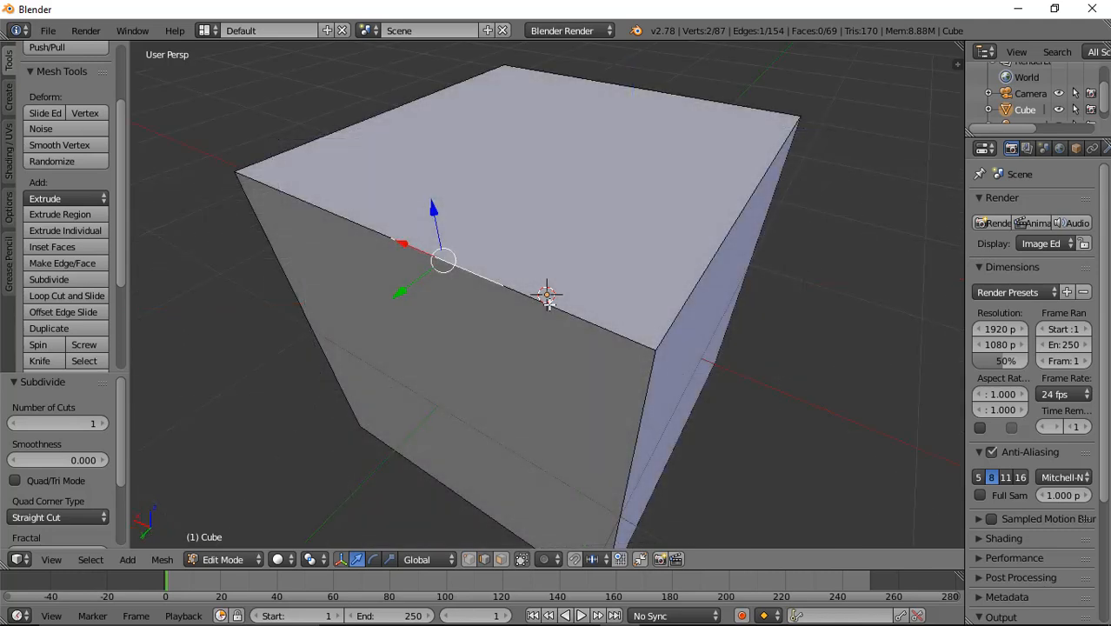
Switch to vertex selection and try to subdivide a single upper corner vertex of the cube.
{"action": "left_click", "coordinate": [472, 561]}
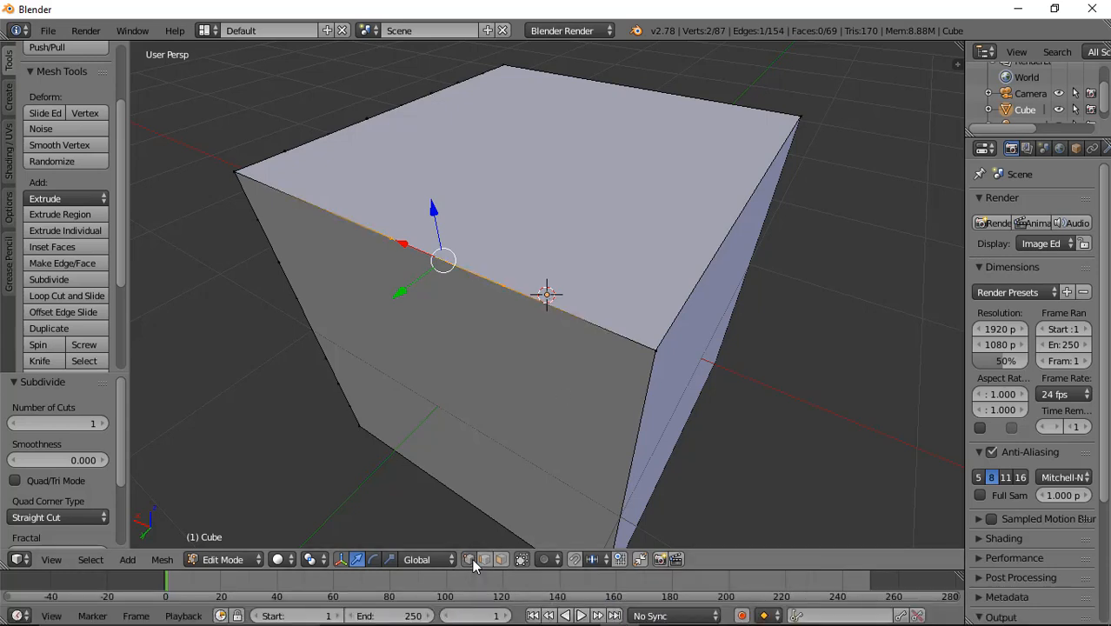
{"action": "right_click", "coordinate": [653, 354]}
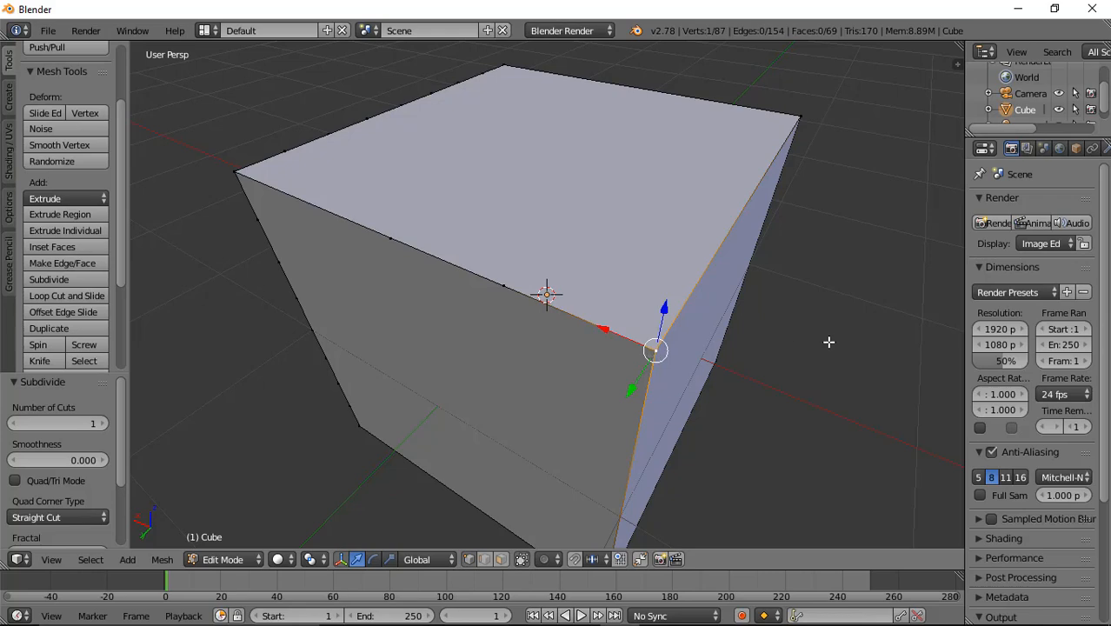
{"action": "middle_click_drag", "start_coordinate": [831, 340], "coordinate": [708, 327]}
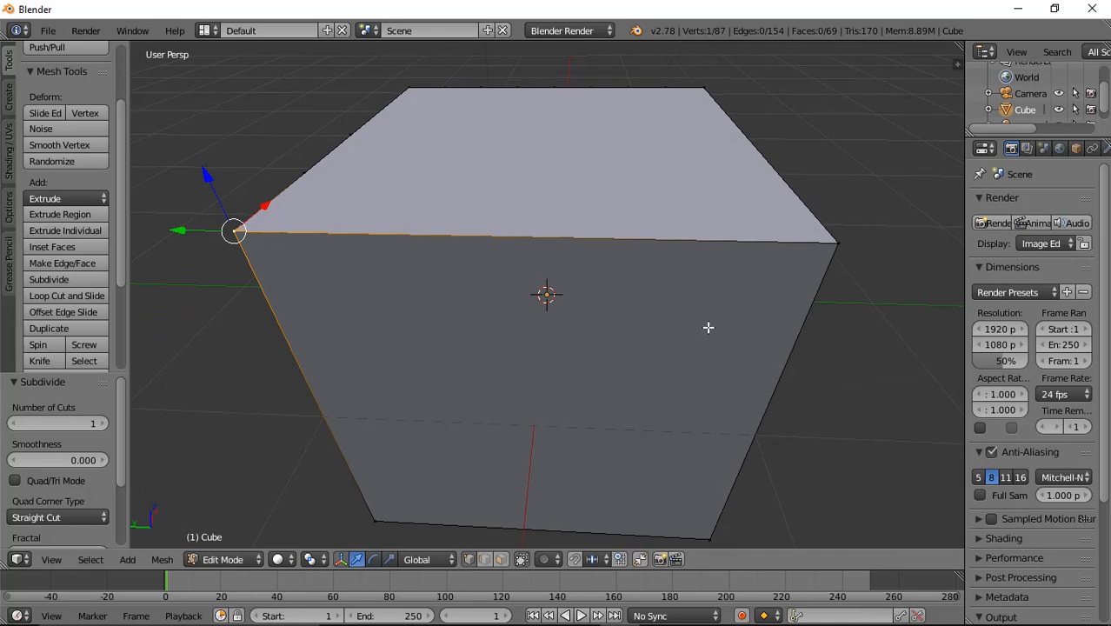
{"action": "key", "text": "w"}
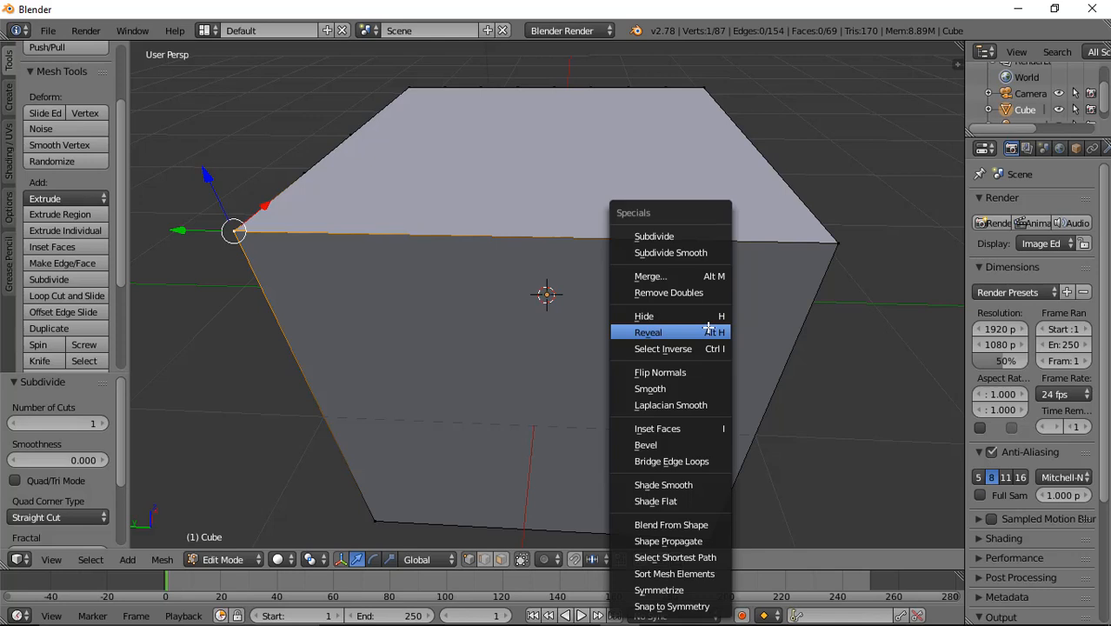
{"action": "left_click", "coordinate": [682, 238]}
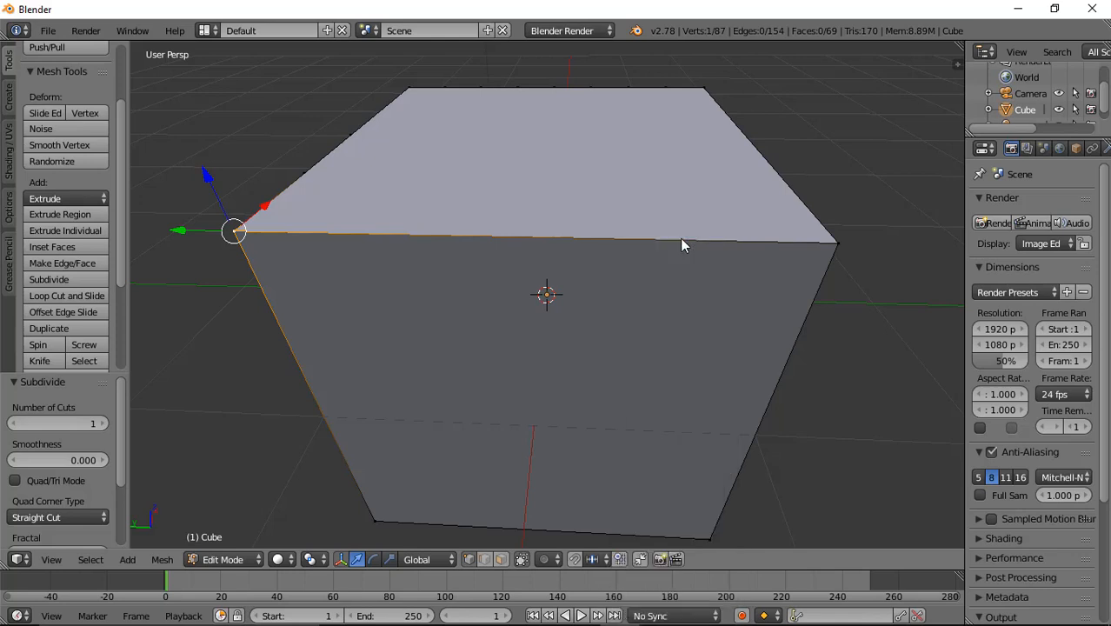
With face selection, subdivide the undivided face facing the view into four quarters.
{"action": "left_click", "coordinate": [500, 560]}
{"action": "right_click", "coordinate": [498, 386]}
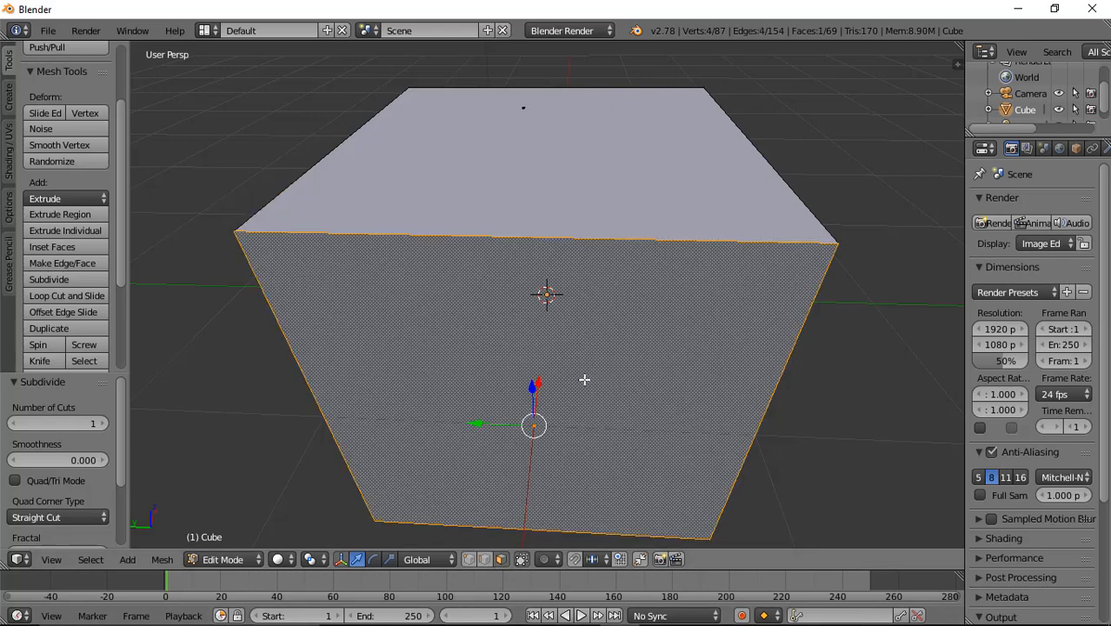
{"action": "key", "text": "w"}
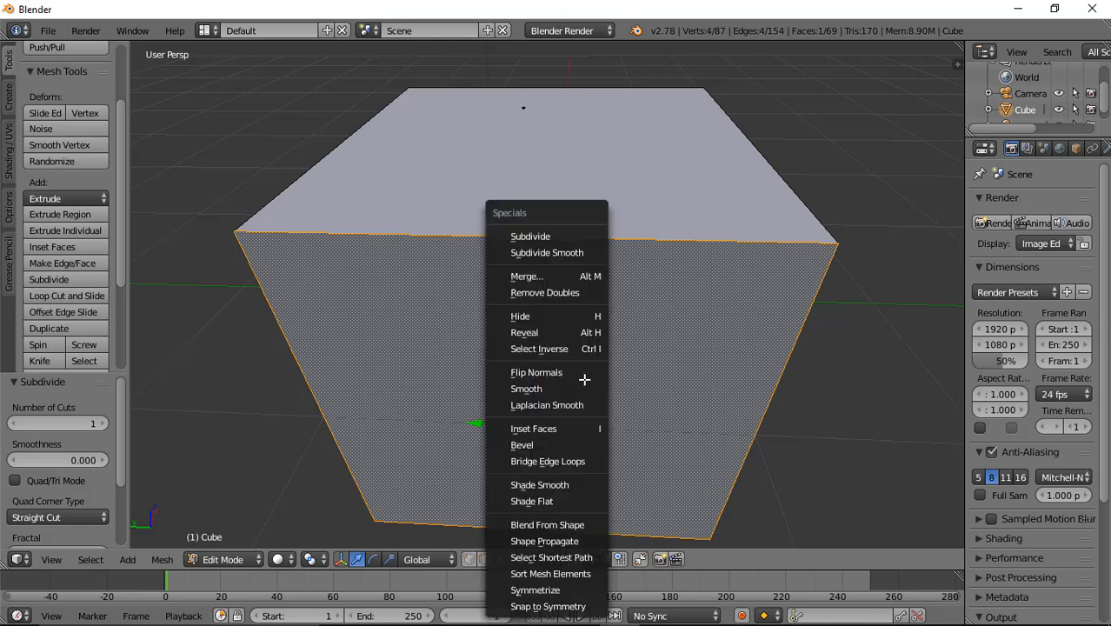
{"action": "left_click", "coordinate": [554, 240]}
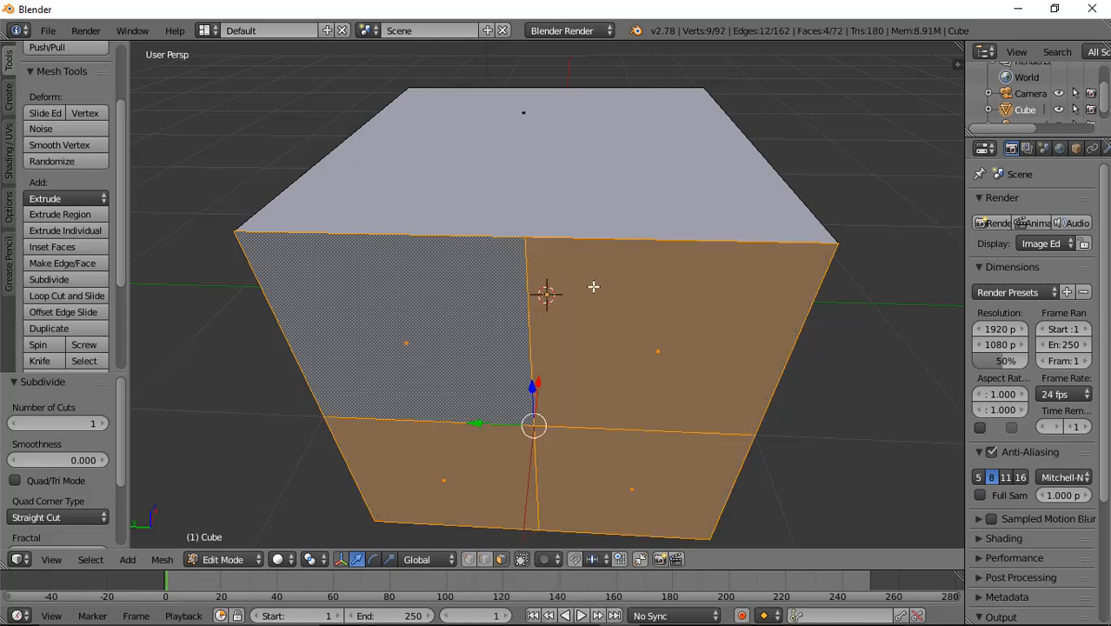
Subdivide the upper-right quarter of that face once.
{"action": "right_click", "coordinate": [613, 333]}
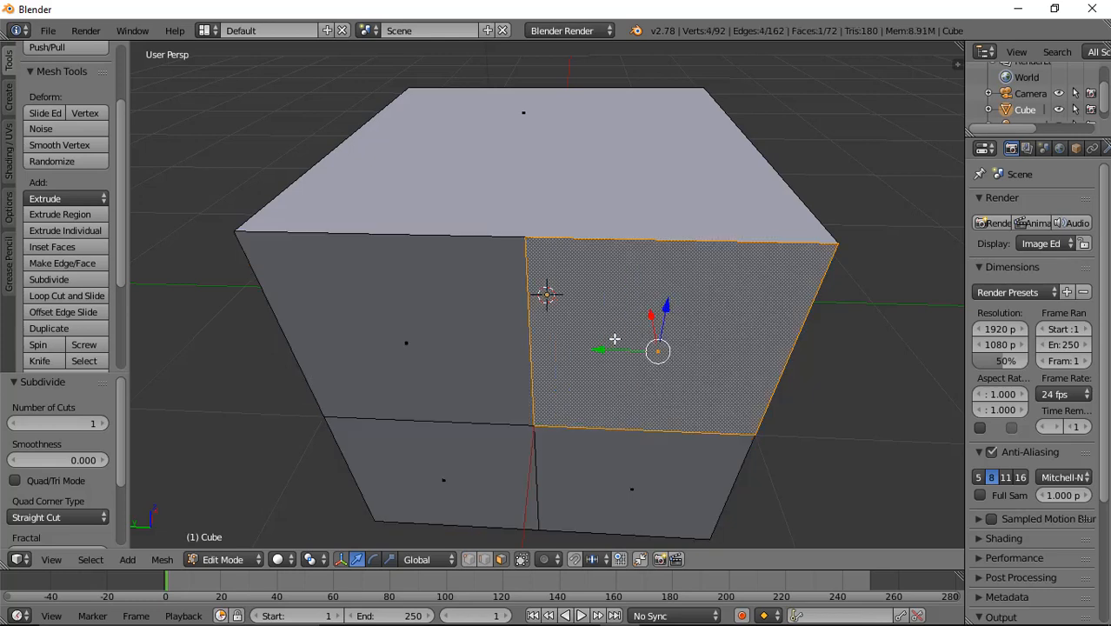
{"action": "key", "text": "w"}
{"action": "left_click", "coordinate": [608, 238]}
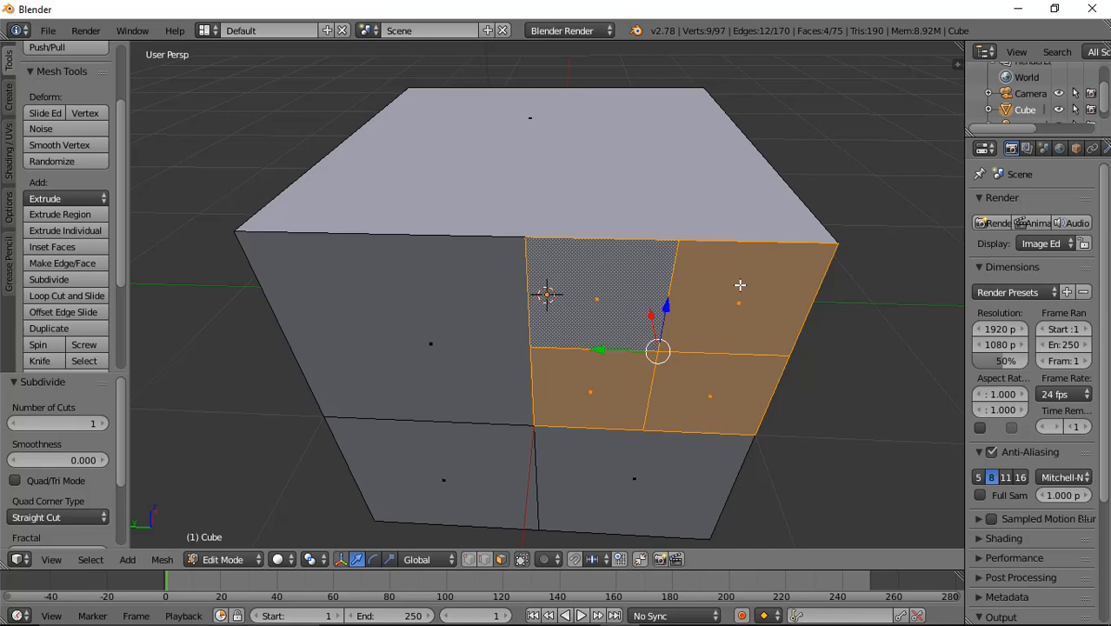
Move the small upper-right corner face of the subdivided quarter inward along the X axis.
{"action": "middle_click_drag", "start_coordinate": [740, 284], "coordinate": [660, 341]}
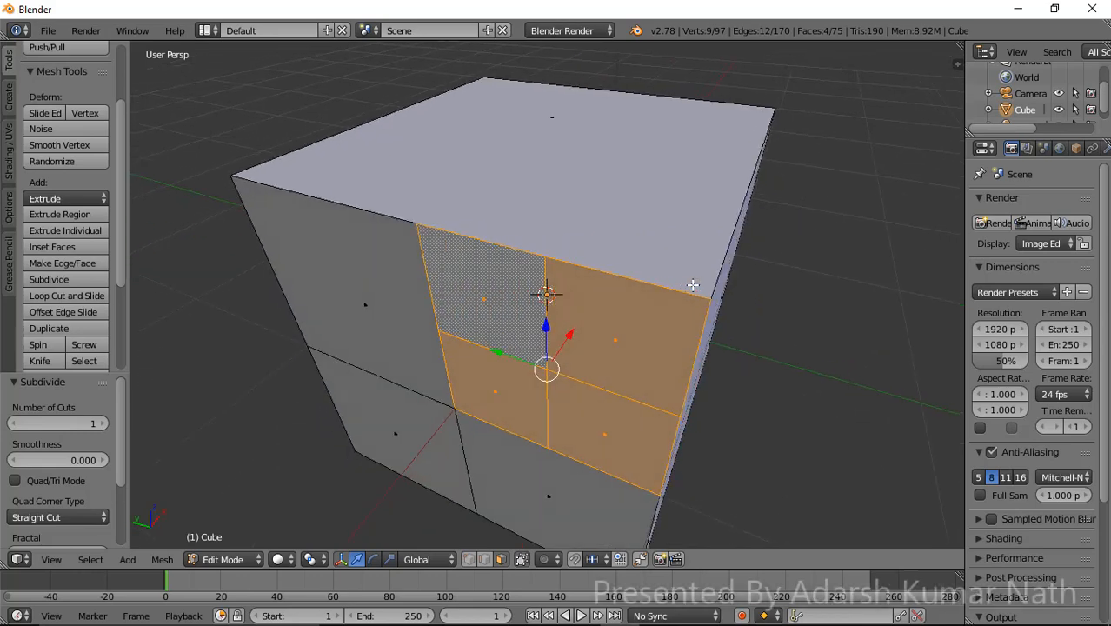
{"action": "right_click", "coordinate": [660, 342]}
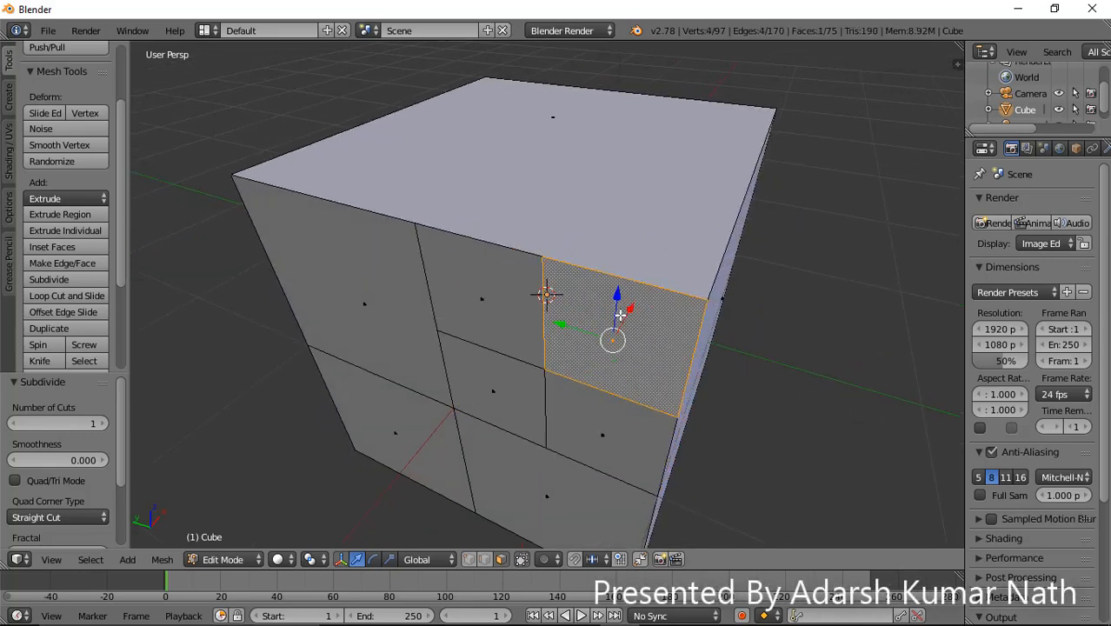
{"action": "key", "text": "g"}
{"action": "key", "text": "x"}
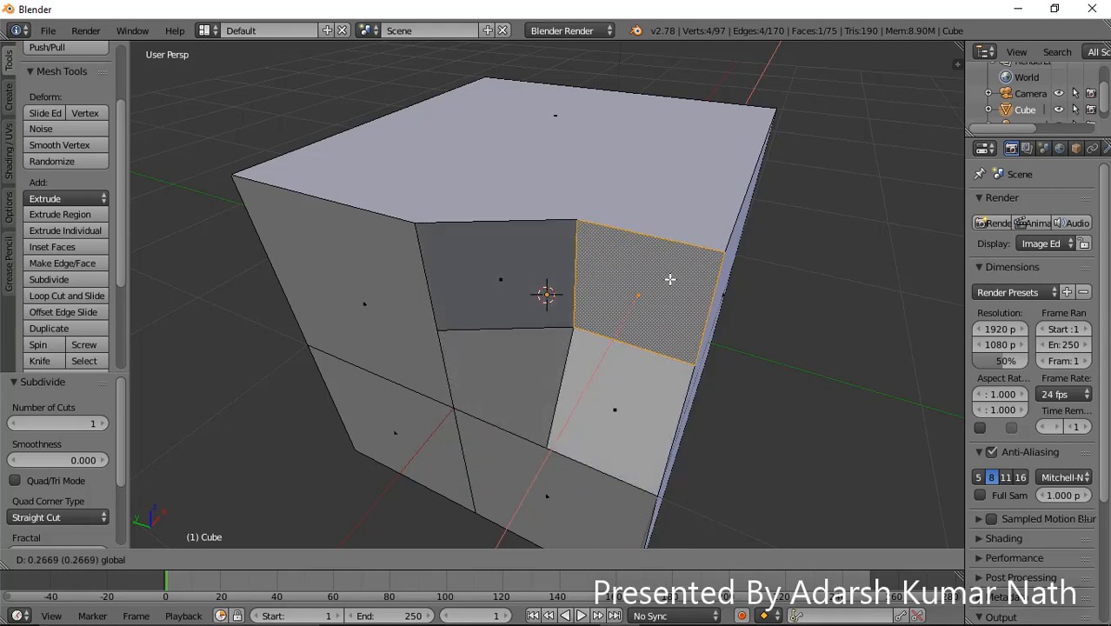